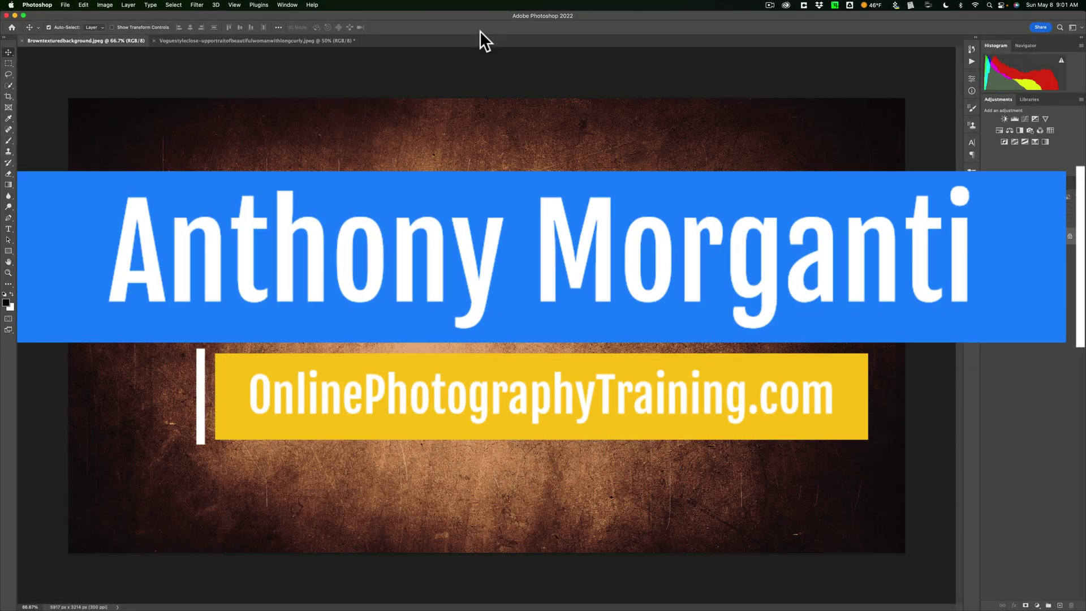
# Step: Bring the Voguestyle curly-haired portrait document to the front
pyautogui.click(265, 41)
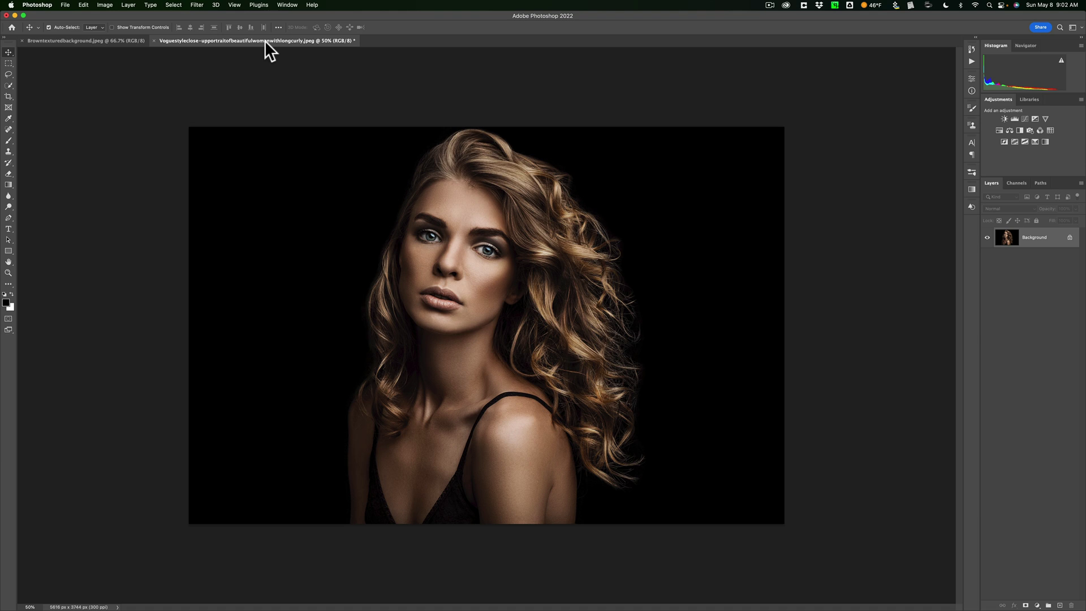
# Step: Make Browntexturedbackground.jpeg the active document
pyautogui.click(132, 42)
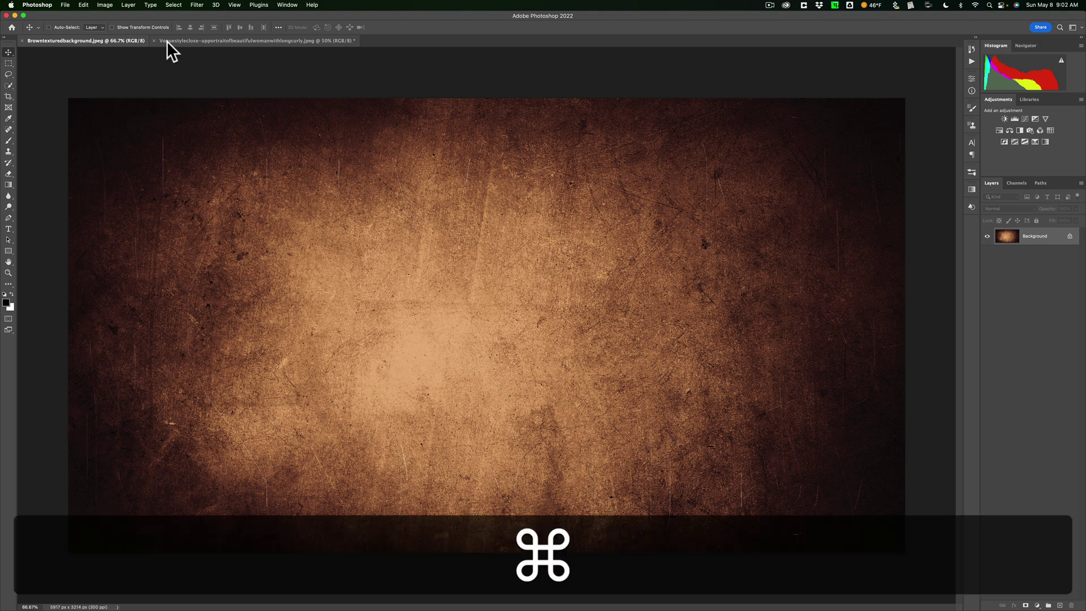
# Step: Copy the whole brown texture and paste it into the portrait as Layer 1
pyautogui.press('super+a')
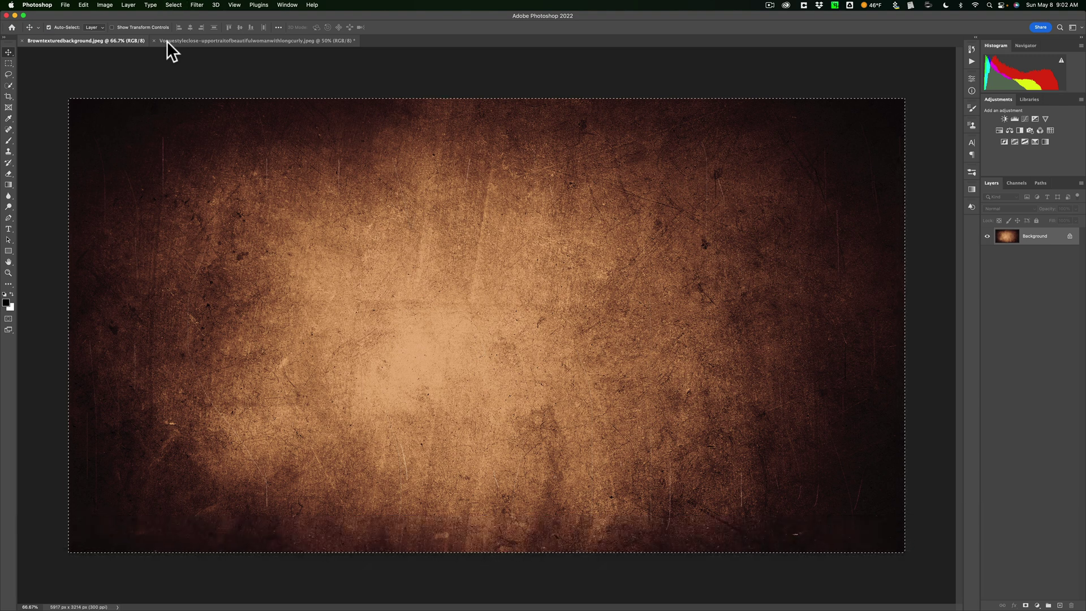
pyautogui.press('super+c')
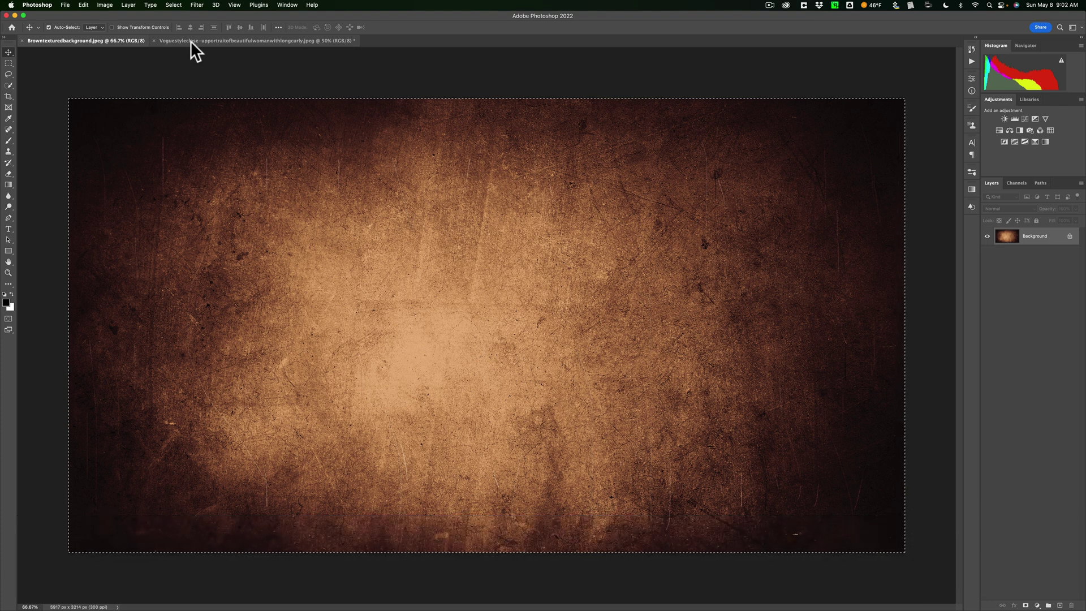
pyautogui.click(191, 41)
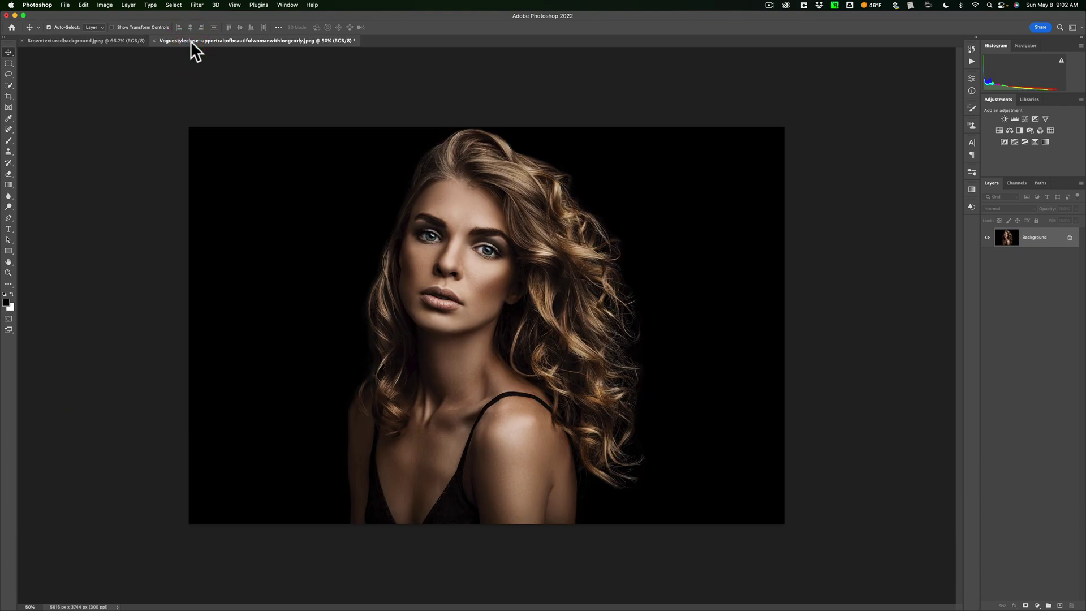
pyautogui.press('super')
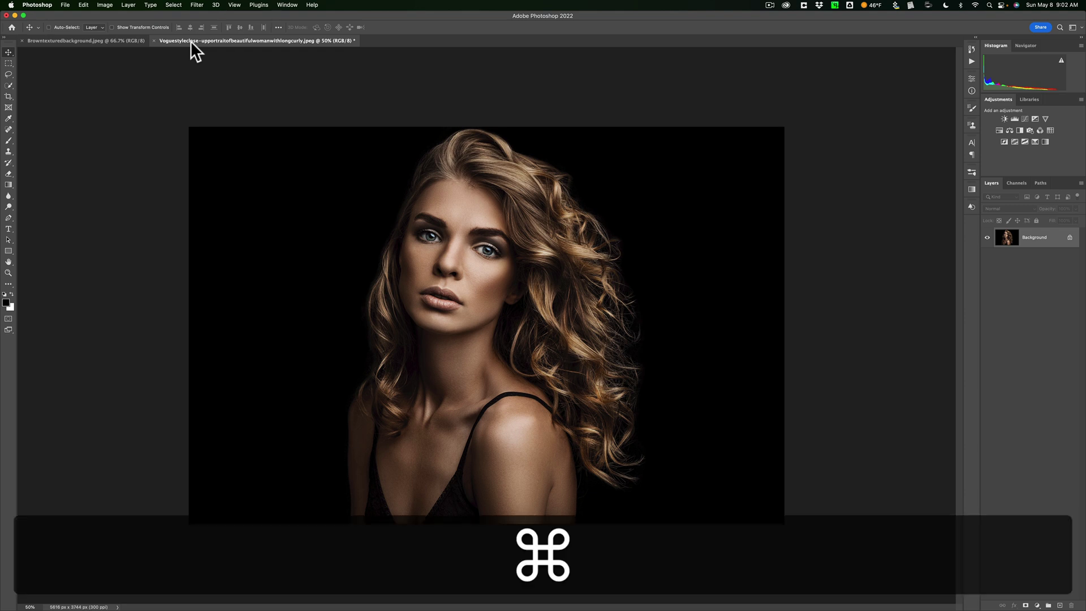
pyautogui.press('super+v')
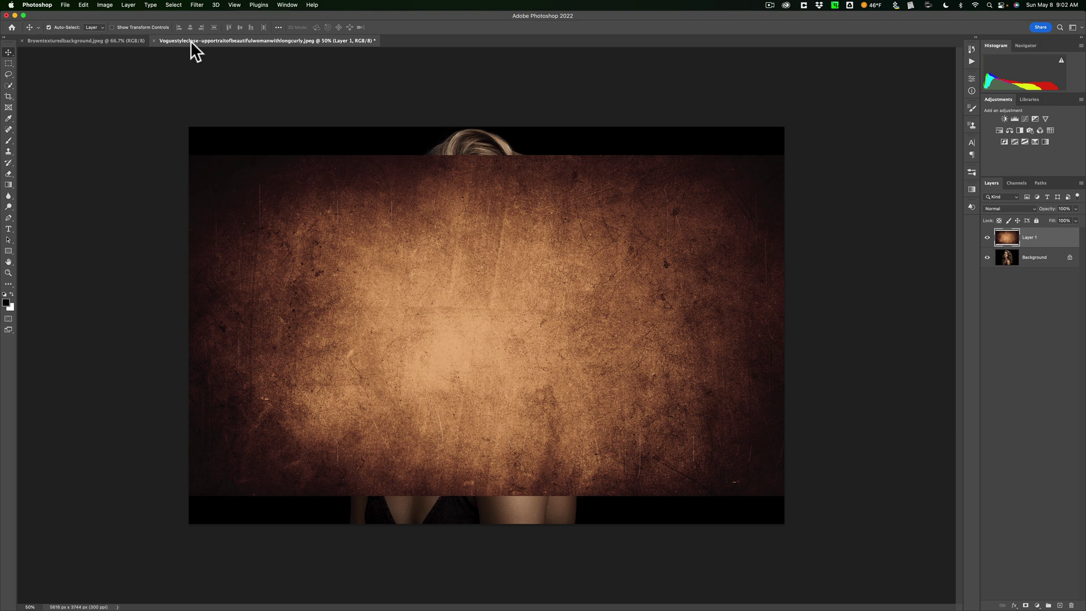
# Step: Stretch the texture layer to about 116% vertically so it fills the portrait canvas
pyautogui.press('super')
pyautogui.press('super+t')
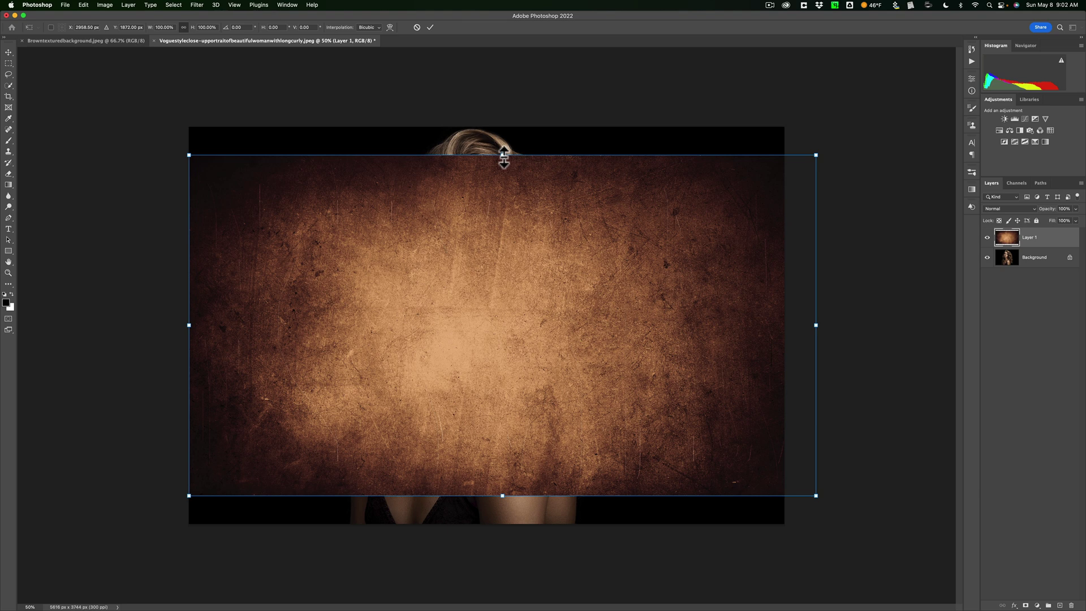
pyautogui.moveTo(502, 155); pyautogui.dragTo(502, 127)
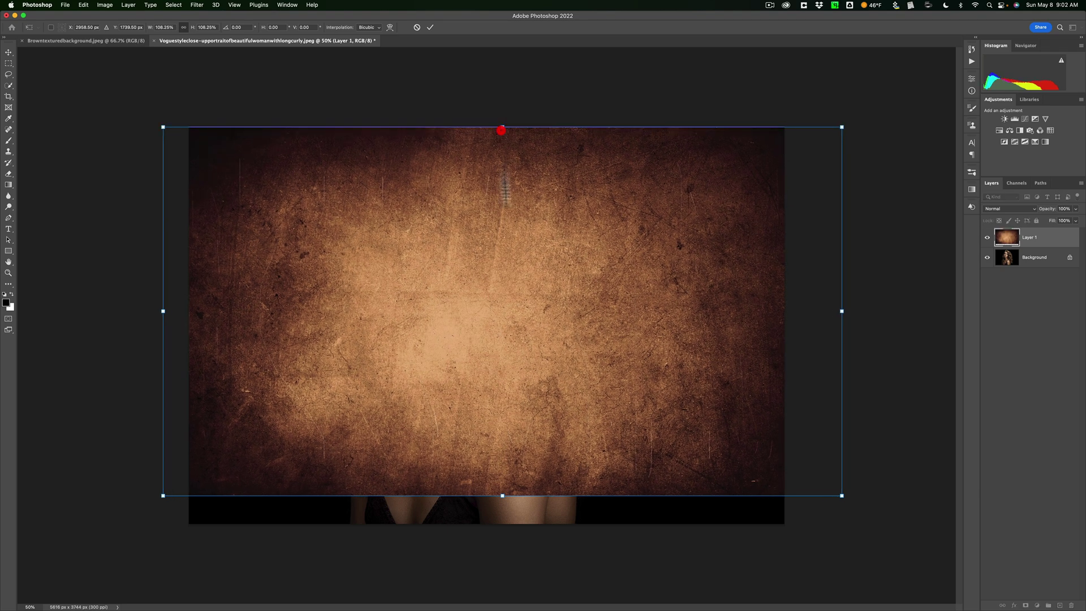
pyautogui.moveTo(501, 496); pyautogui.dragTo(502, 523)
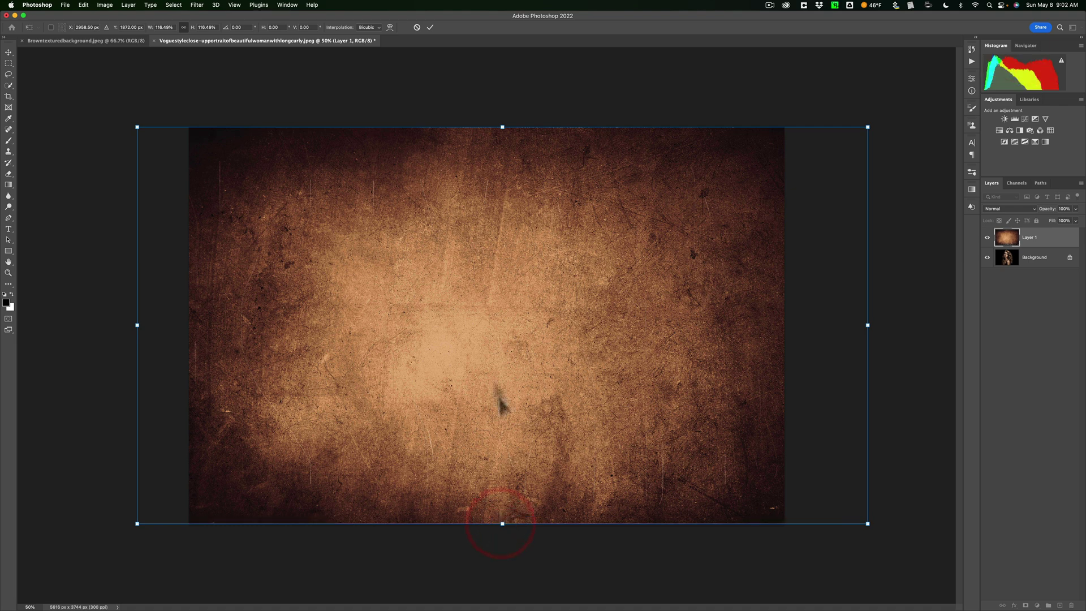
pyautogui.click(428, 28)
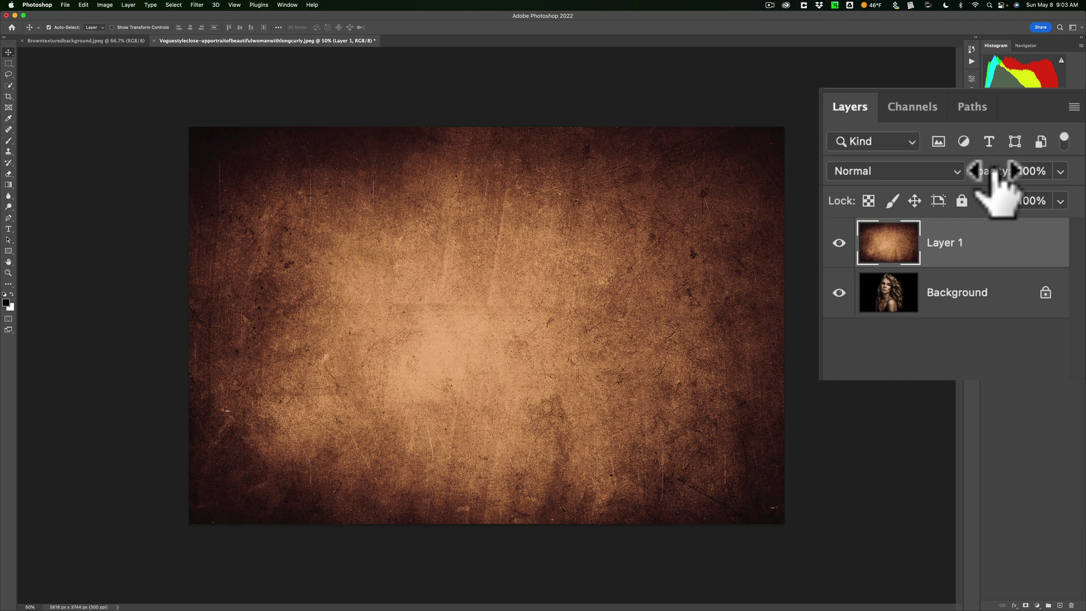
# Step: Lower Layer 1's opacity from 100% to 50%, then to 43%
pyautogui.moveTo(994, 172); pyautogui.dragTo(942, 172)
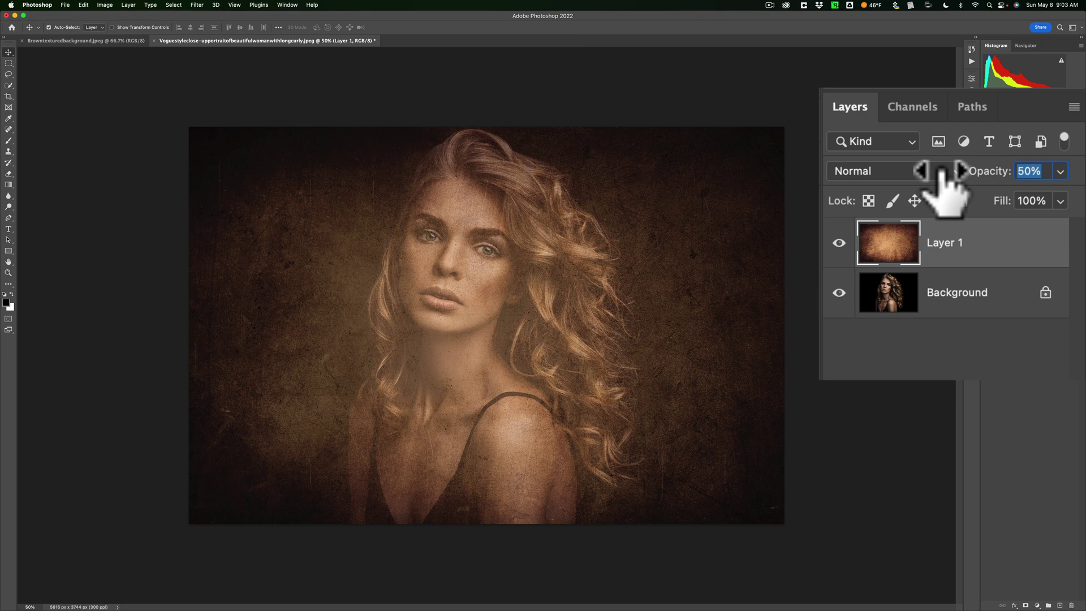
pyautogui.moveTo(941, 172); pyautogui.dragTo(937, 167)
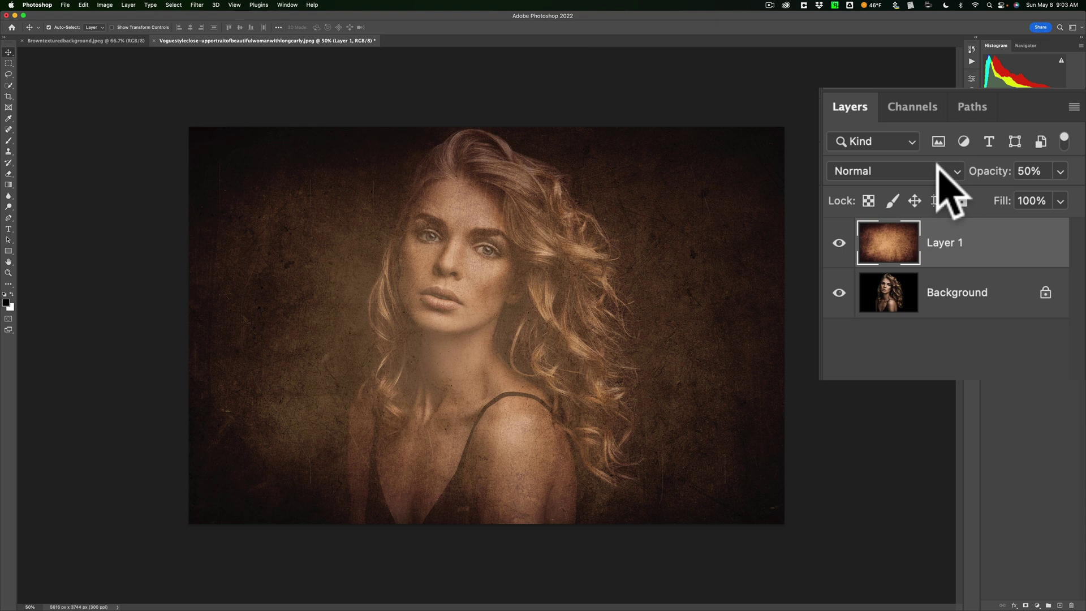
pyautogui.moveTo(985, 171); pyautogui.dragTo(981, 172)
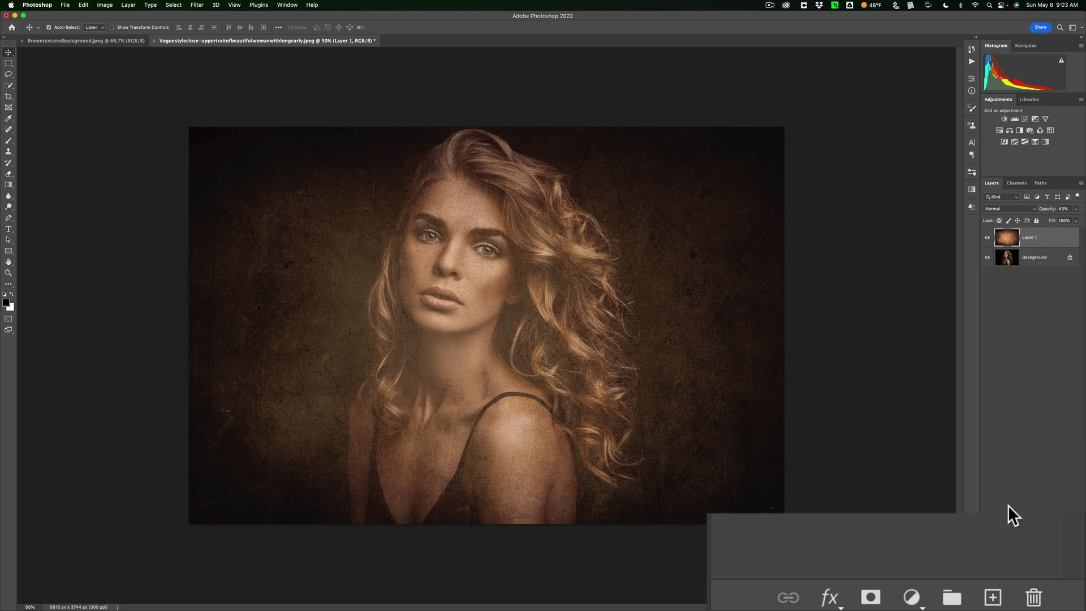
# Step: Add a white layer mask to Layer 1 and select the mask thumbnail for painting
pyautogui.click(871, 597)
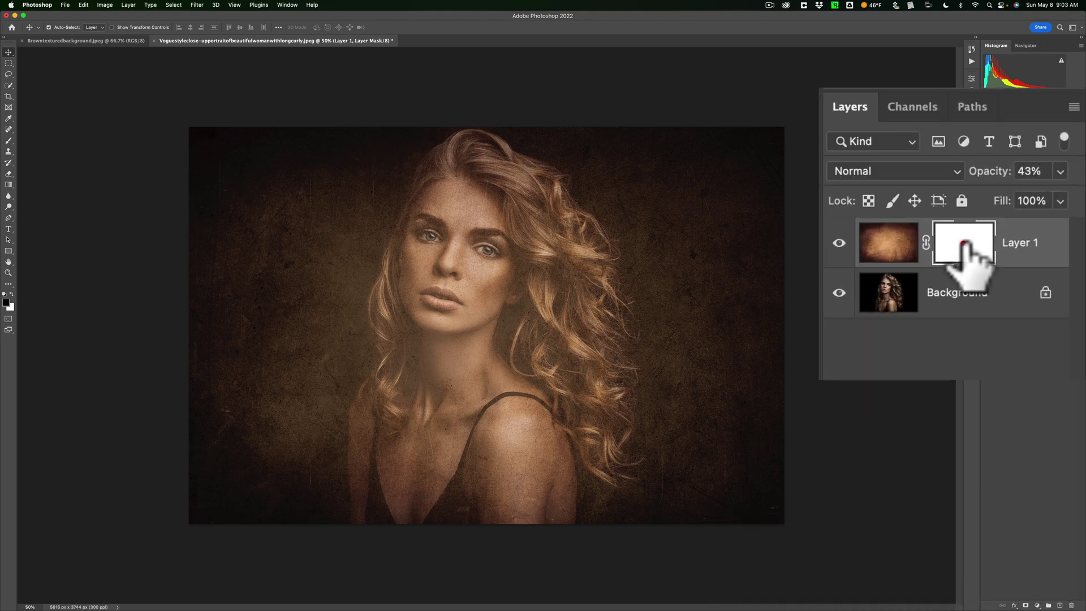
pyautogui.click(1040, 242)
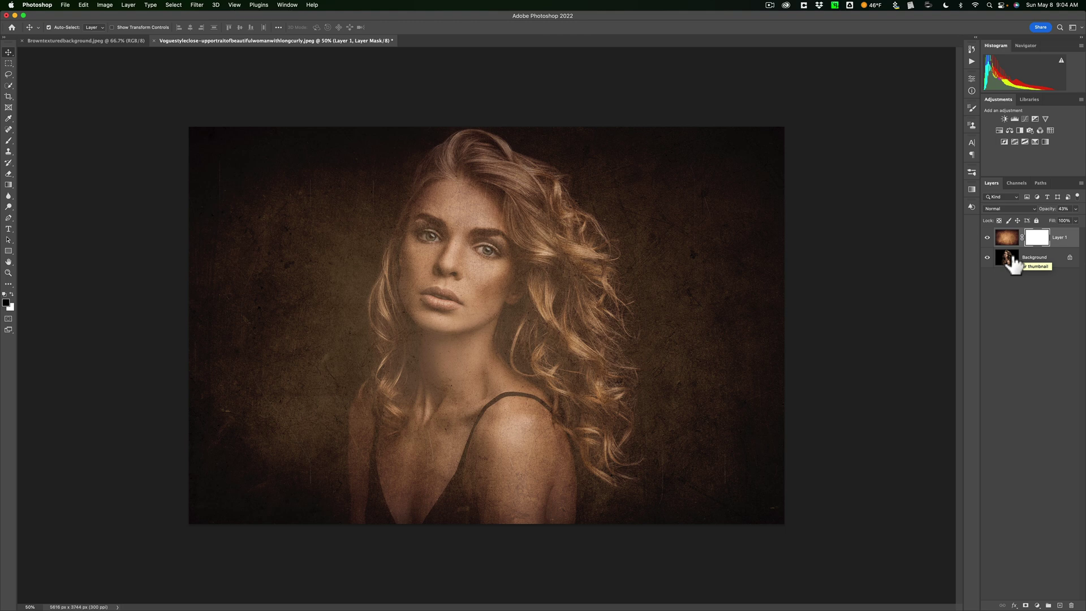
# Step: Select the Brush tool with 0% hardness and 20% opacity
pyautogui.press('b')
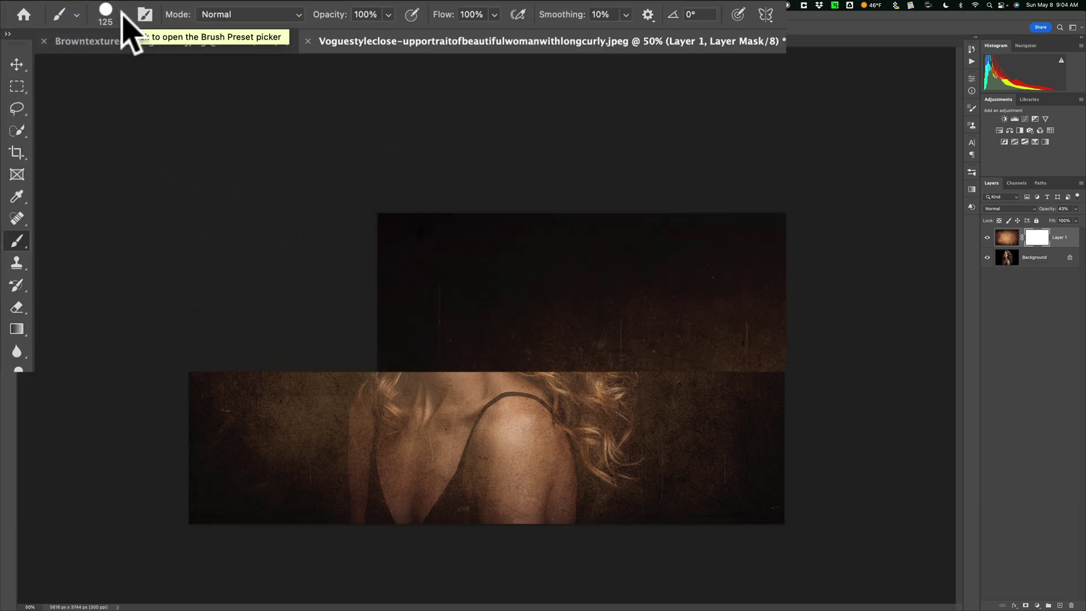
pyautogui.click(122, 15)
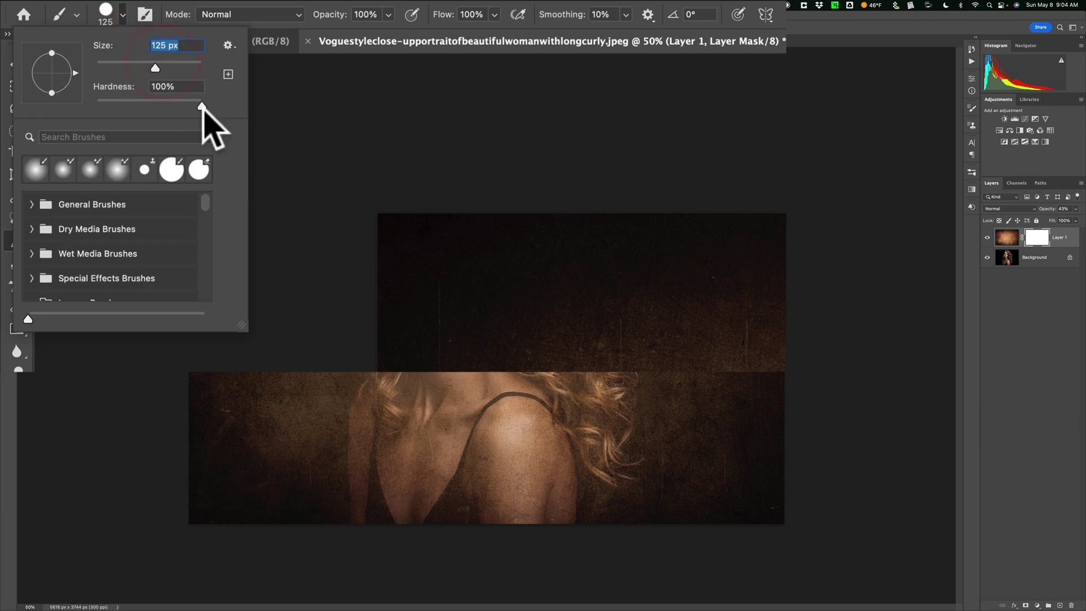
pyautogui.moveTo(199, 105); pyautogui.dragTo(93, 101)
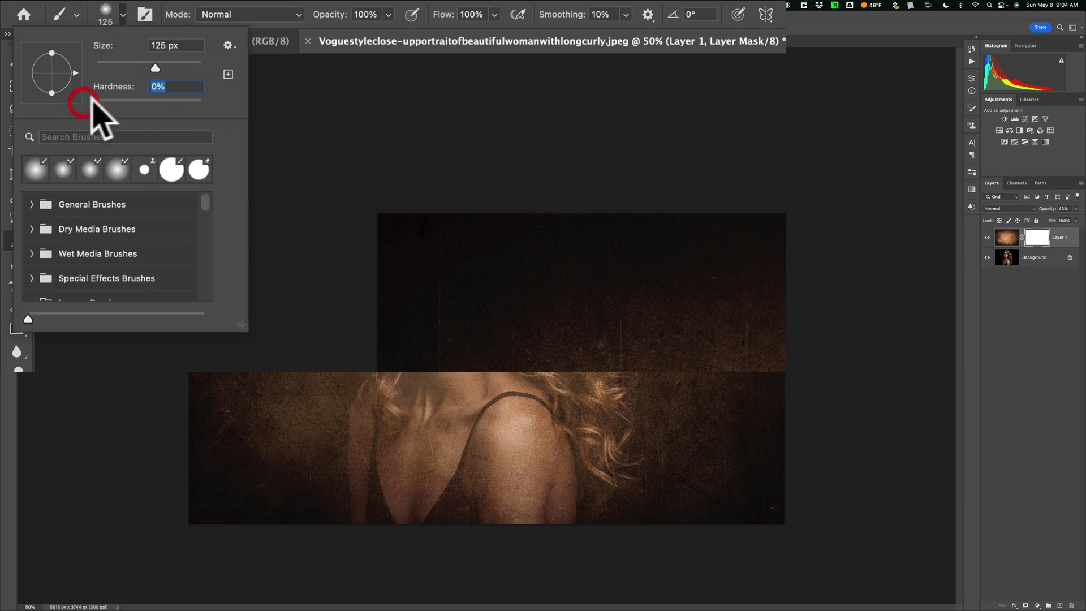
pyautogui.click(122, 16)
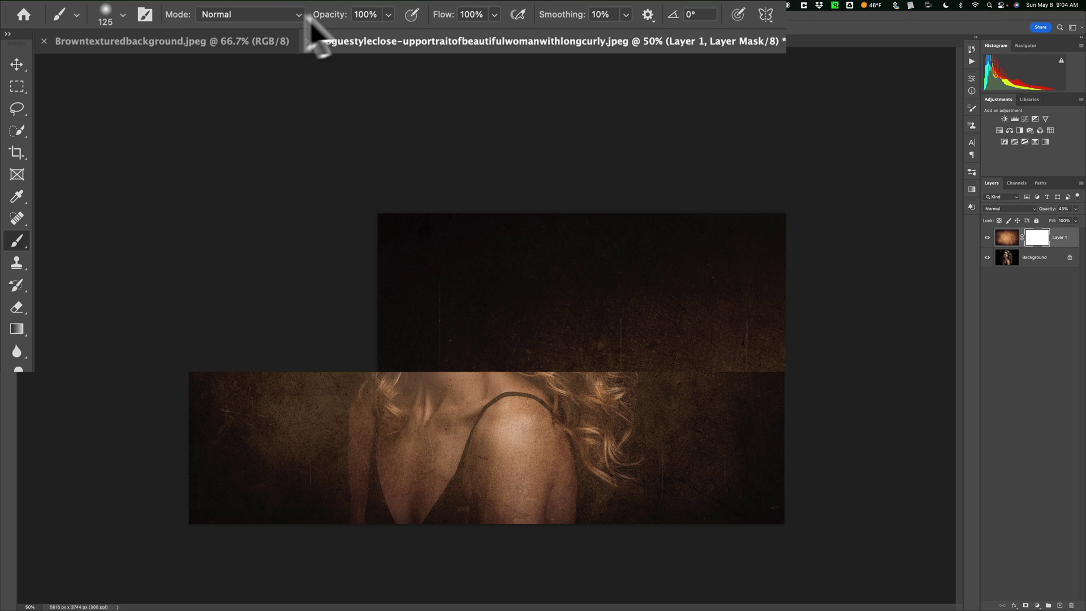
pyautogui.moveTo(345, 14); pyautogui.dragTo(270, 14)
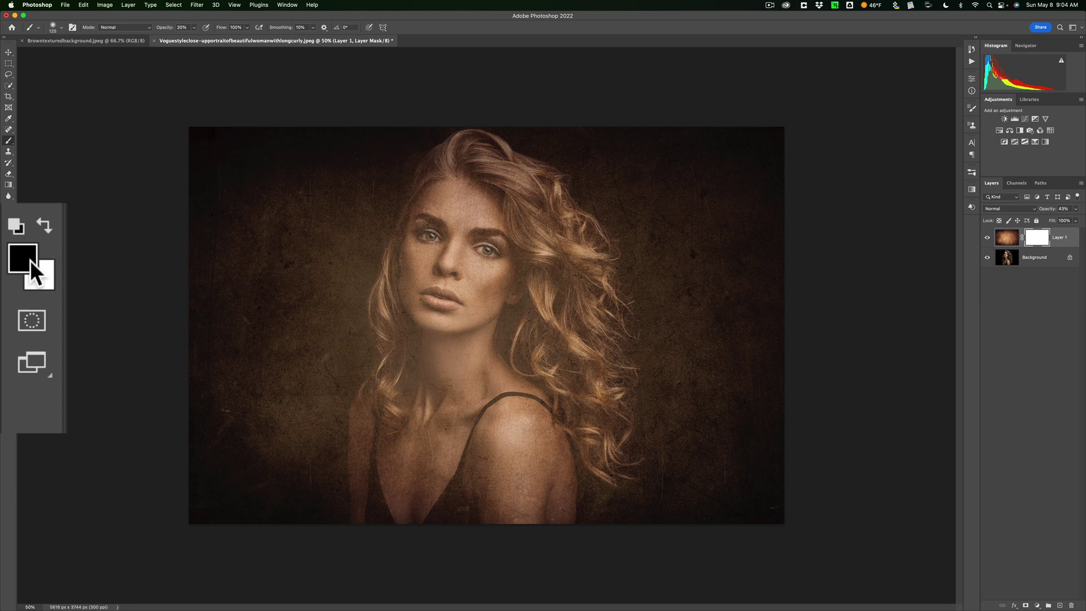
# Step: Keep black as the foreground colour and enlarge the brush to about 1900 px
pyautogui.press('x')
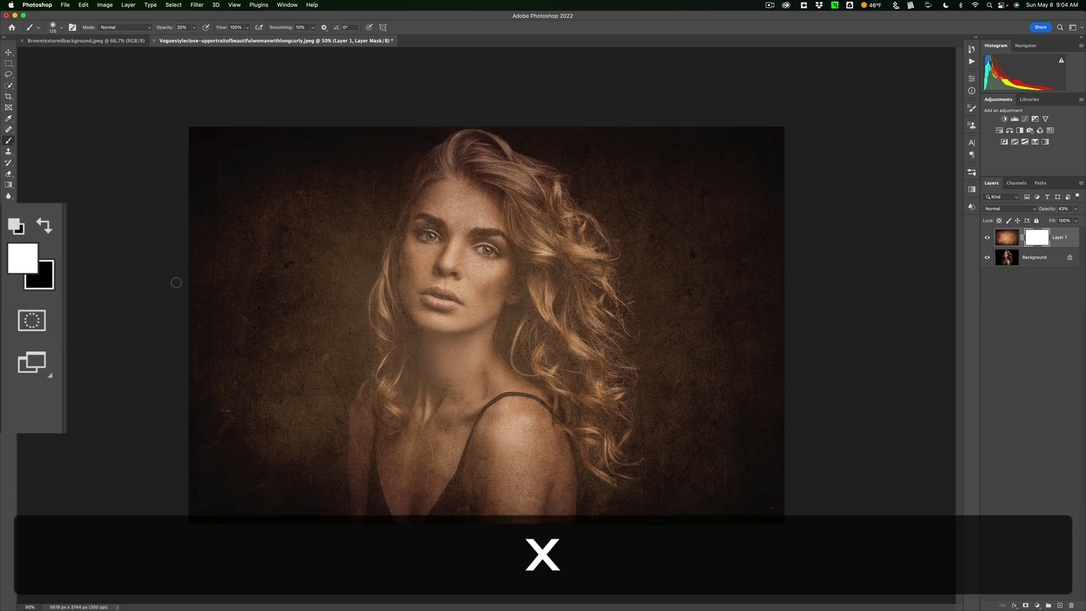
pyautogui.press('x')
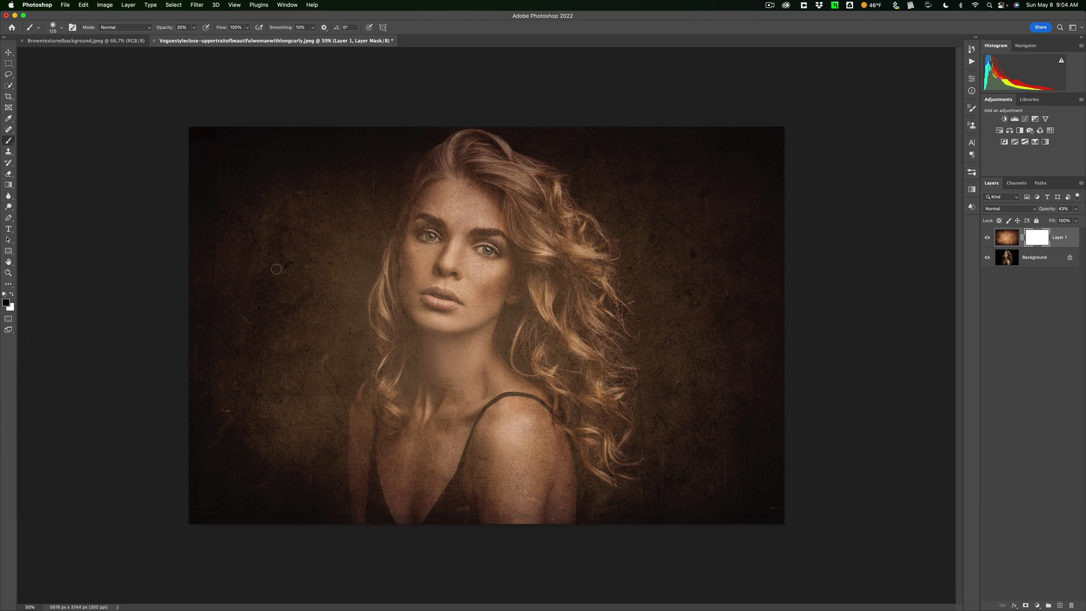
pyautogui.press(']')
pyautogui.press(']')
pyautogui.press(']')
pyautogui.press(']')
pyautogui.press(']')
pyautogui.press(']')
pyautogui.press(']')
pyautogui.press(']')
pyautogui.press(']')
pyautogui.press(']')
pyautogui.press(']')
pyautogui.press(']')
pyautogui.press(']')
pyautogui.press(']')
pyautogui.press(']')
pyautogui.press(']')
pyautogui.press(']')
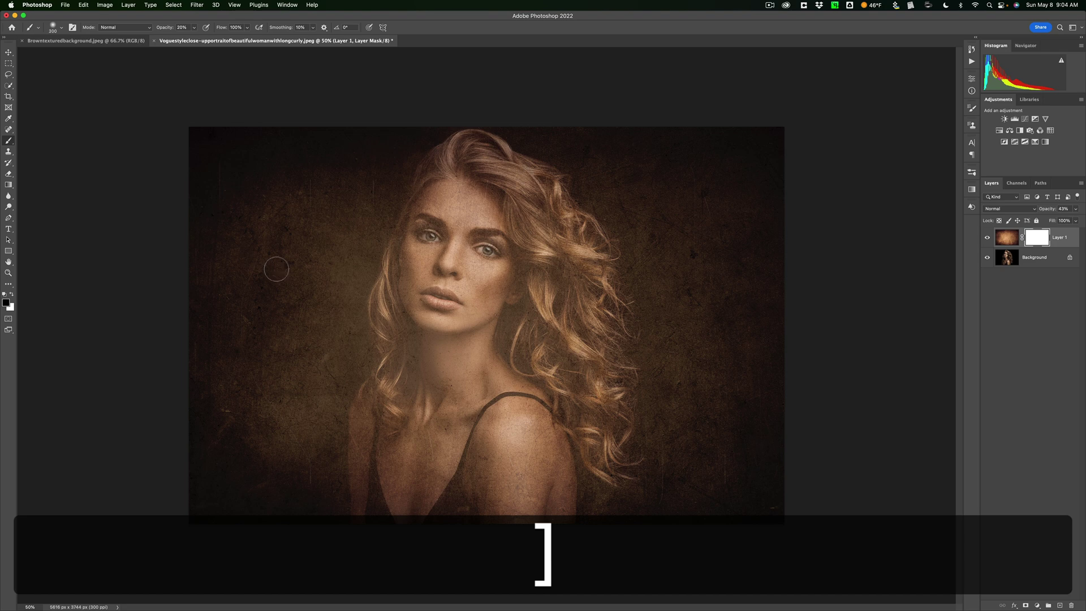
pyautogui.press(']')
pyautogui.press(']')
pyautogui.press(']')
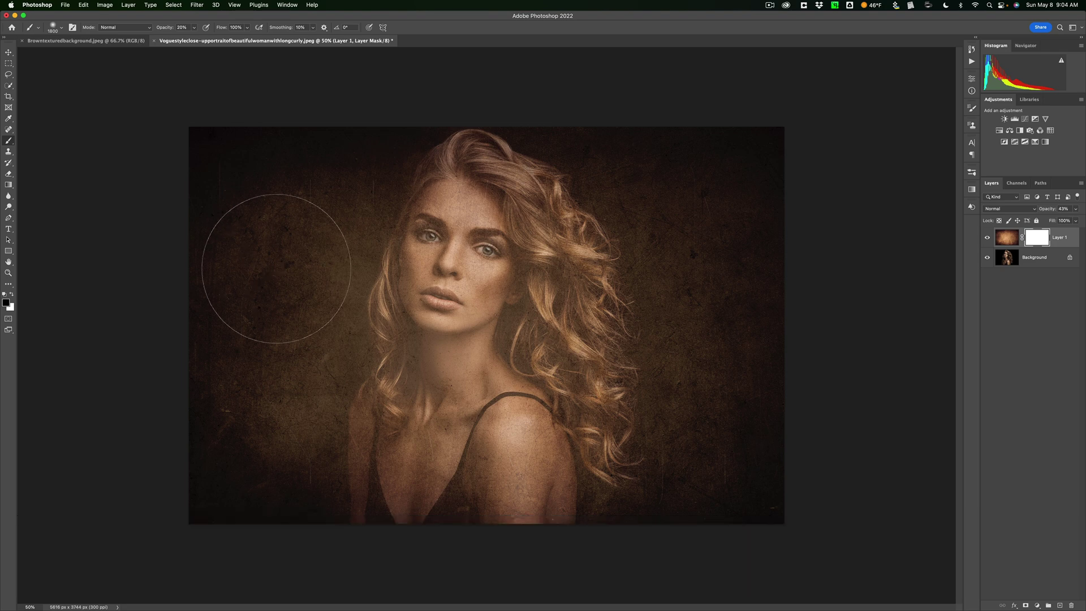
pyautogui.press(']')
# Step: Paint black on the mask over her face, neck, chest and shoulder, then shrink the brush to 800 px and switch to white
pyautogui.click(481, 232)
pyautogui.click(484, 283)
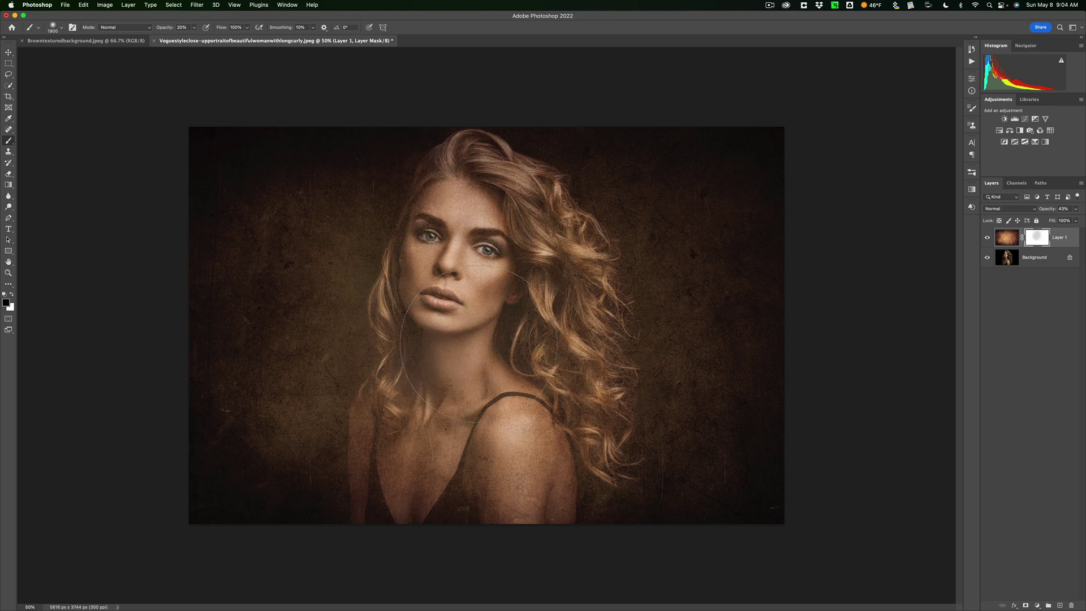
pyautogui.click(460, 339)
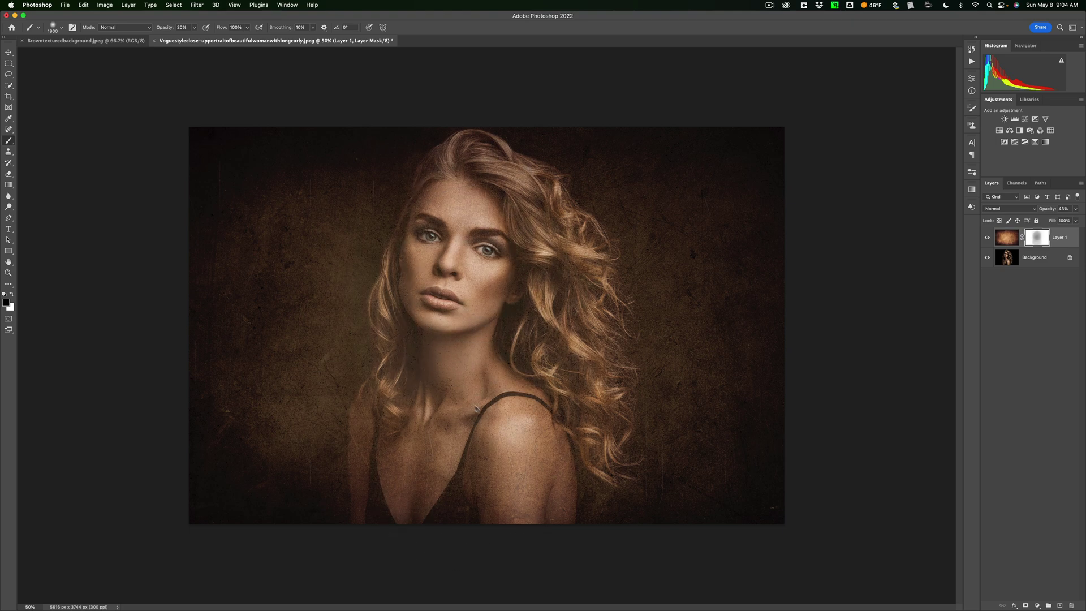
pyautogui.click(448, 460)
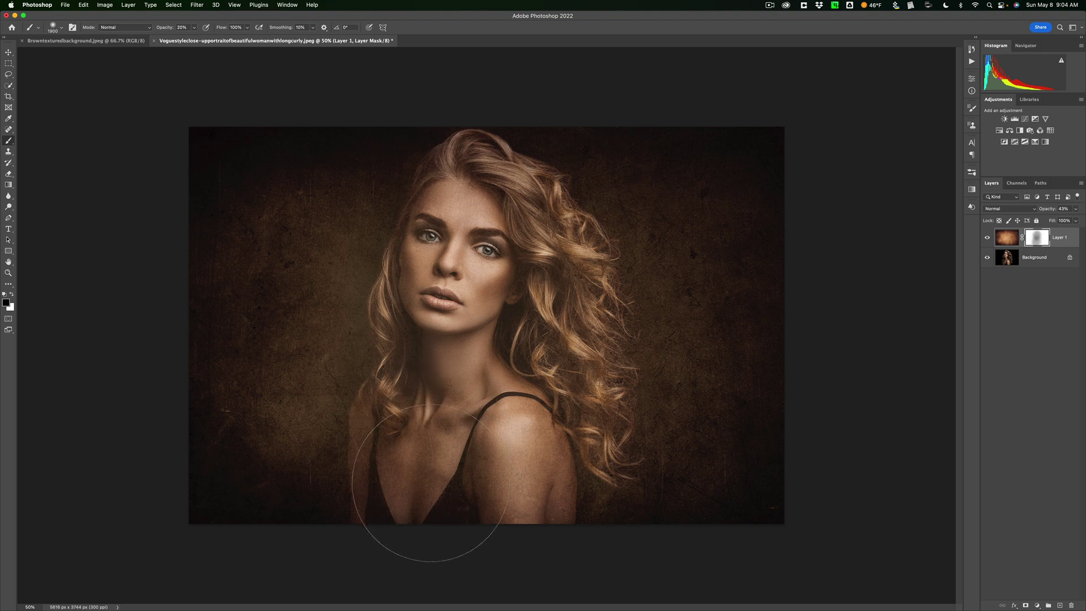
pyautogui.click(497, 441)
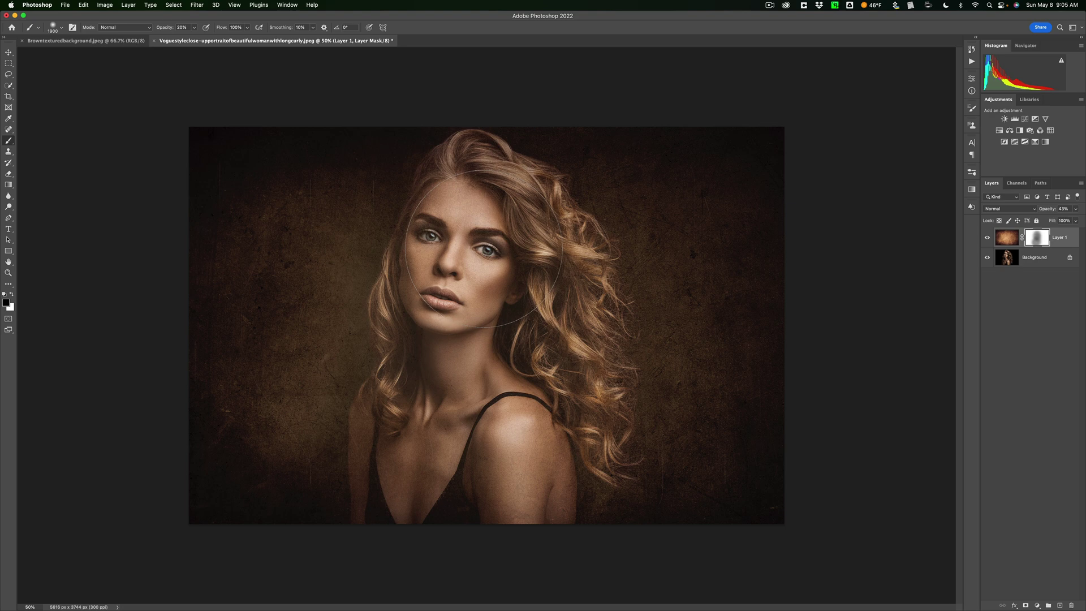
pyautogui.press('[')
pyautogui.press('[')
pyautogui.press('[')
pyautogui.press('[')
pyautogui.press('[')
pyautogui.press('[')
pyautogui.press('x')
pyautogui.press('x')
# Step: Shrink the brush to 300 px and paint the mask around her cheek, eyes, nose and lips
pyautogui.press('[')
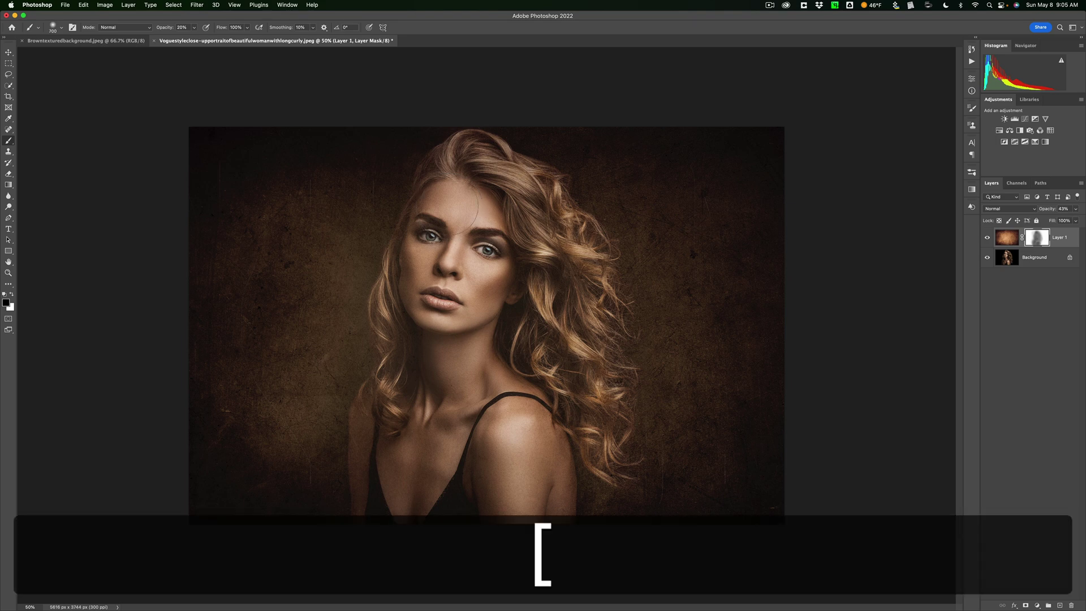
pyautogui.press('[')
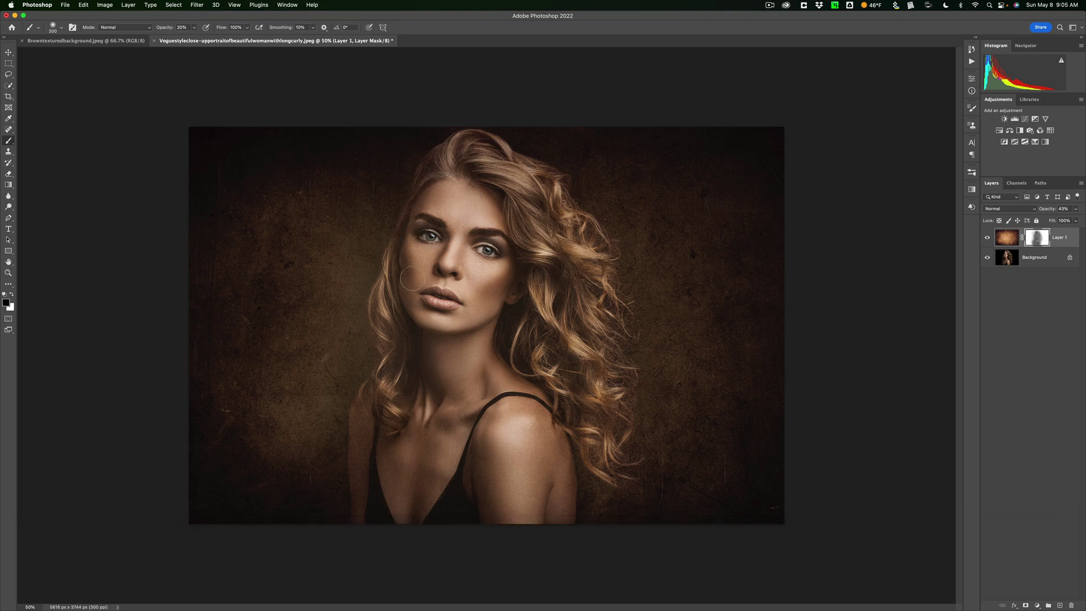
pyautogui.click(425, 249)
pyautogui.moveTo(484, 247); pyautogui.dragTo(482, 263)
pyautogui.click(485, 245)
pyautogui.click(485, 243)
pyautogui.moveTo(430, 271)
pyautogui.mouseDown()
pyautogui.moveTo(426, 251)
pyautogui.moveTo(455, 266)
pyautogui.mouseUp()
pyautogui.click(434, 307)
pyautogui.moveTo(419, 298); pyautogui.dragTo(450, 305)
# Step: Paint the mask along the neck, right shoulder, chest, hair edges and top hairline
pyautogui.click(571, 371)
pyautogui.moveTo(548, 487); pyautogui.dragTo(544, 505)
pyautogui.click(450, 497)
pyautogui.moveTo(362, 495); pyautogui.dragTo(386, 489)
pyautogui.click(403, 348)
pyautogui.click(380, 417)
pyautogui.click(501, 315)
pyautogui.click(443, 162)
pyautogui.click(988, 239)
pyautogui.click(989, 239)
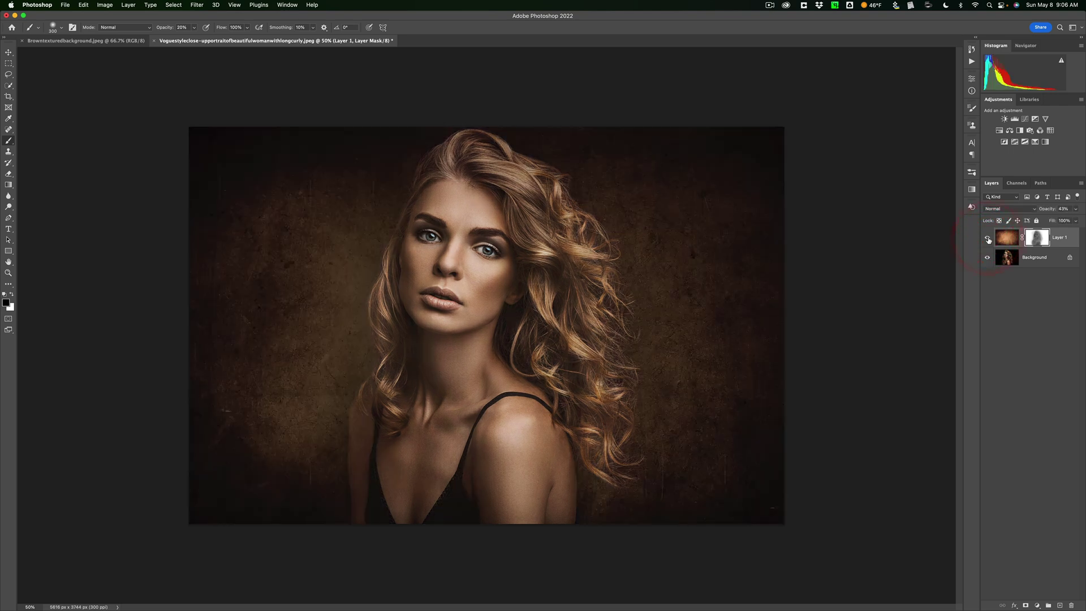
pyautogui.click(988, 239)
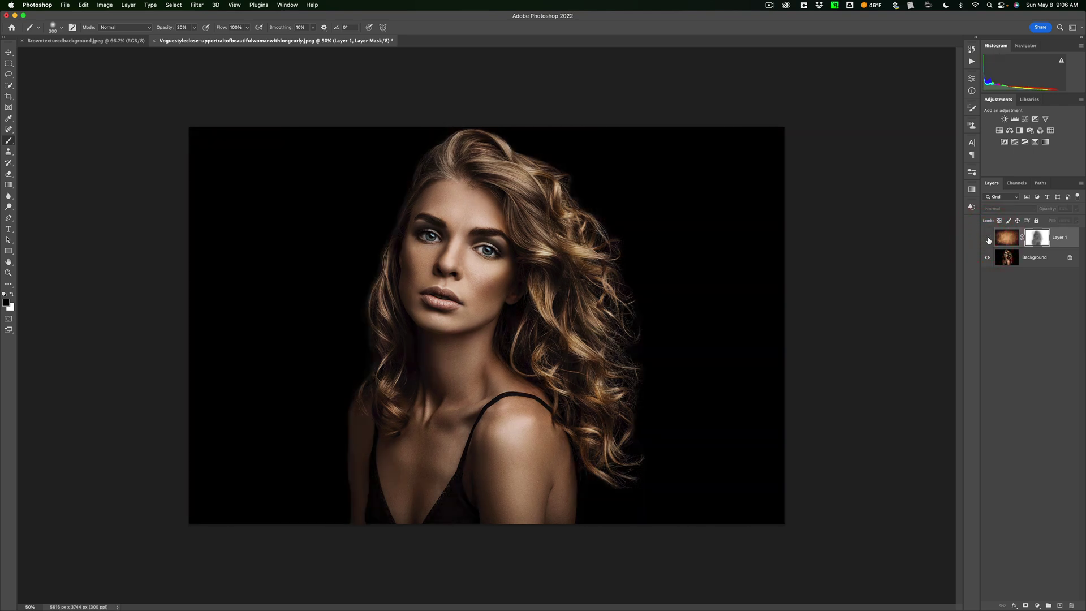
pyautogui.click(988, 239)
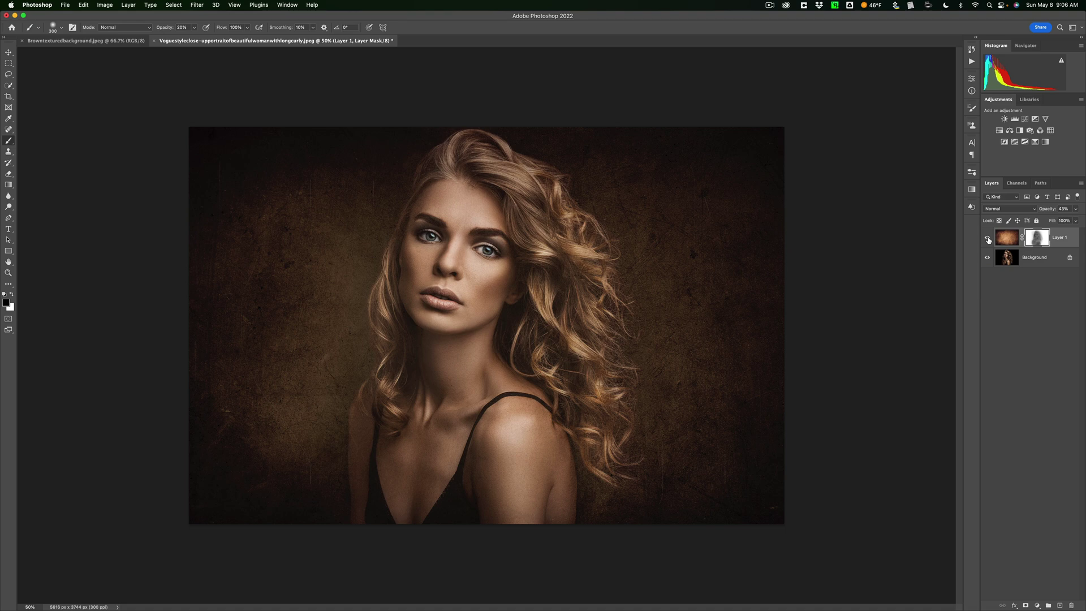